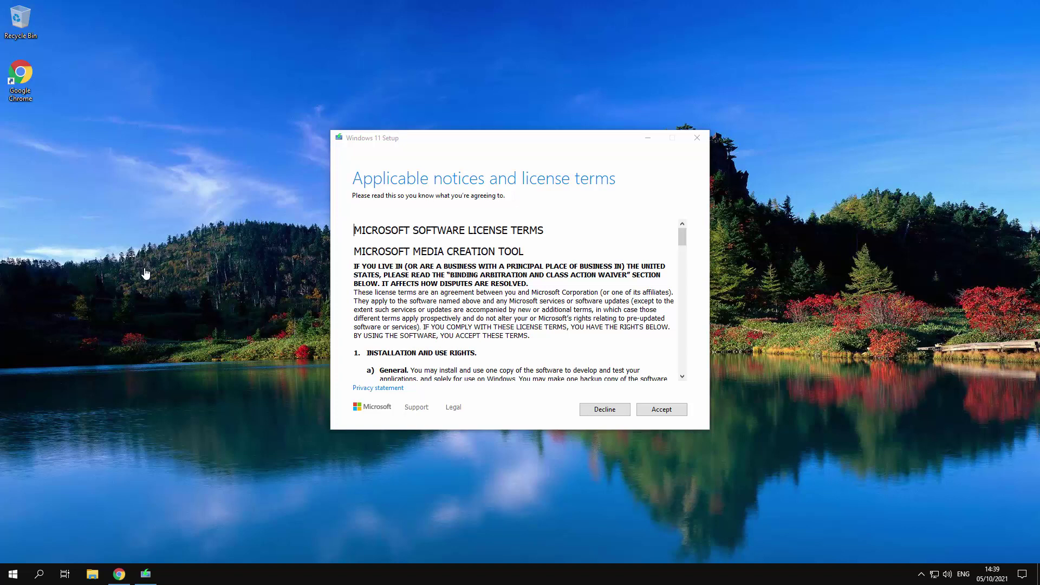
Bring the Chrome window showing Microsoft's Download Windows 11 page to the front
{"action": "left_click", "coordinate": [121, 575]}
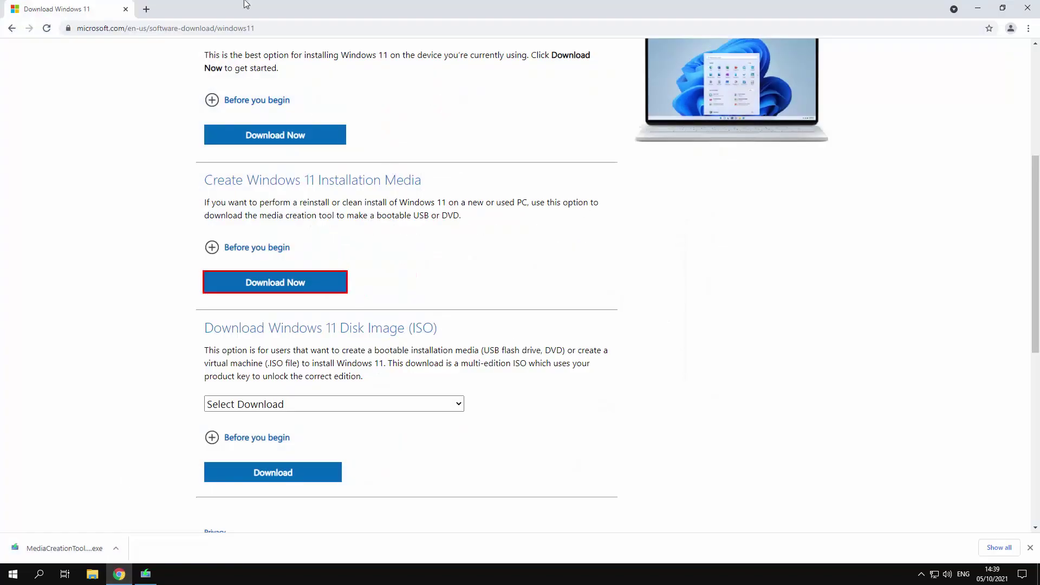
Return to the 'windows 11 iso' results and open the Download Windows 11 – Microsoft result
{"action": "left_click", "coordinate": [12, 29]}
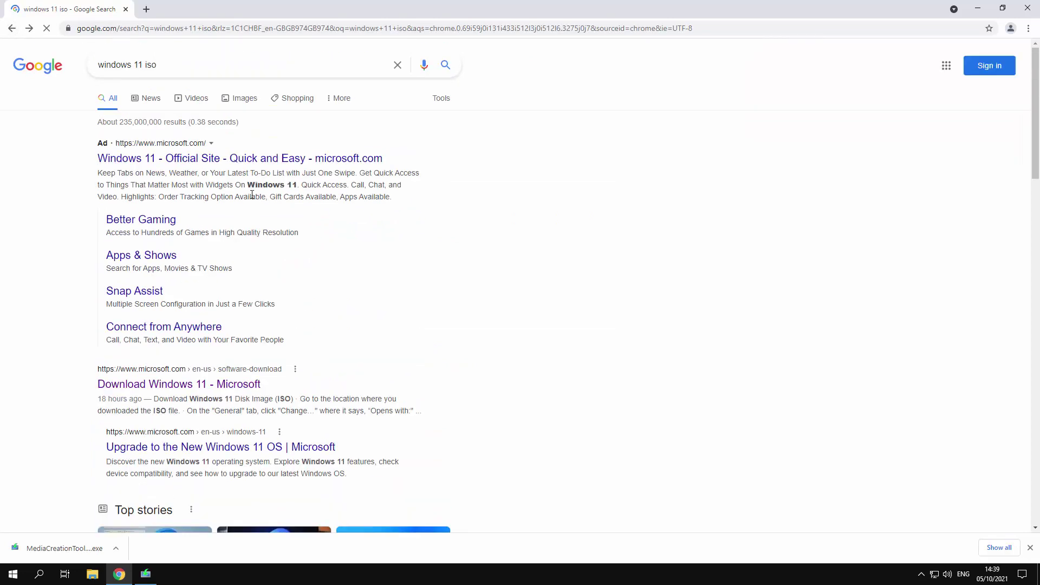
{"action": "scroll", "coordinate": [250, 216], "scroll_direction": "down", "scroll_amount": 4}
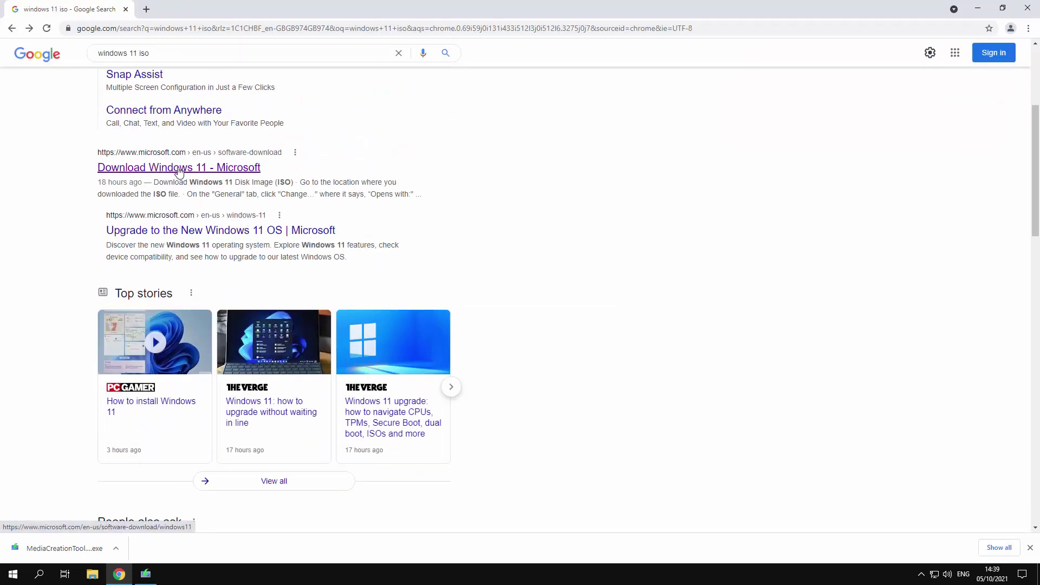
{"action": "left_click", "coordinate": [180, 169]}
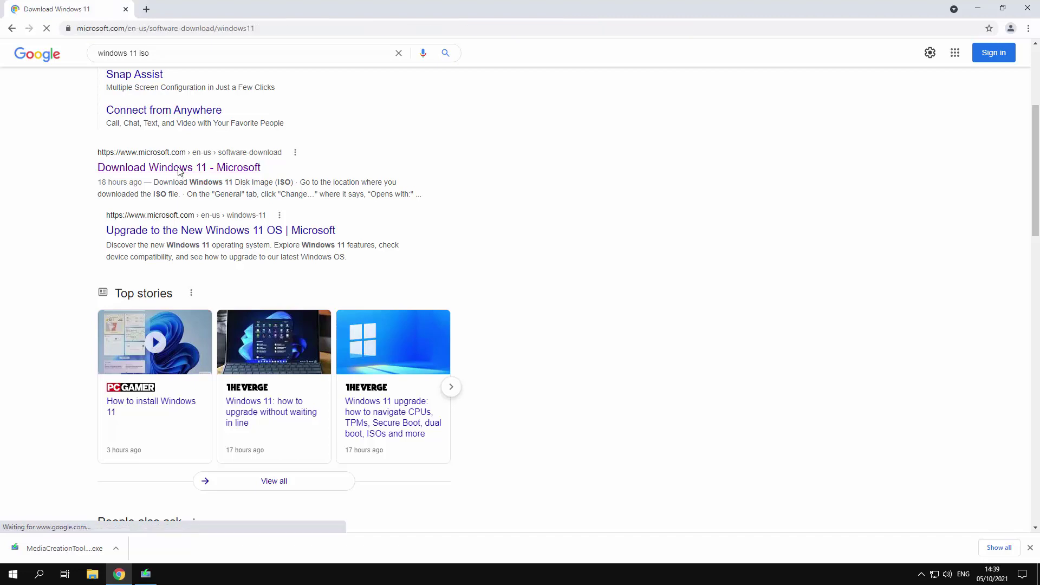
Choose Windows 11 as the disk image and download the Windows 11 installation media tool
{"action": "scroll", "coordinate": [504, 238], "scroll_direction": "down", "scroll_amount": 4}
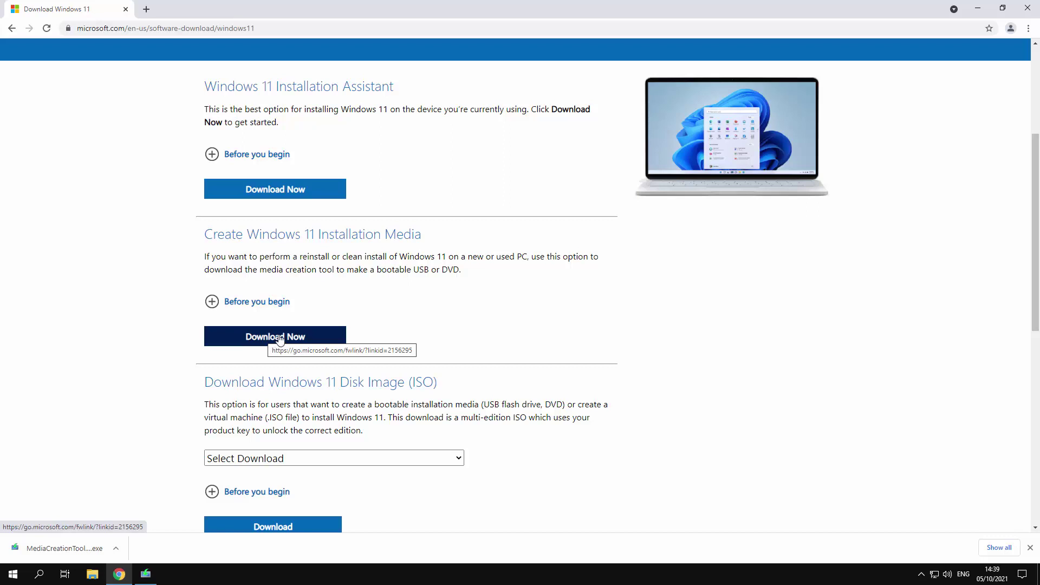
{"action": "scroll", "coordinate": [279, 341], "scroll_direction": "down", "scroll_amount": 2}
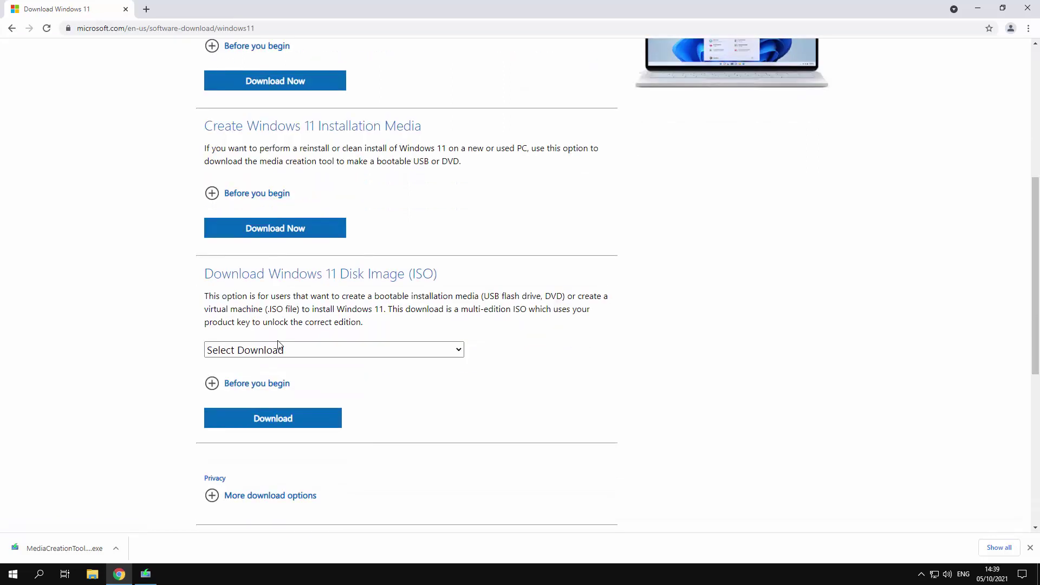
{"action": "left_click", "coordinate": [463, 352]}
{"action": "left_click", "coordinate": [253, 379]}
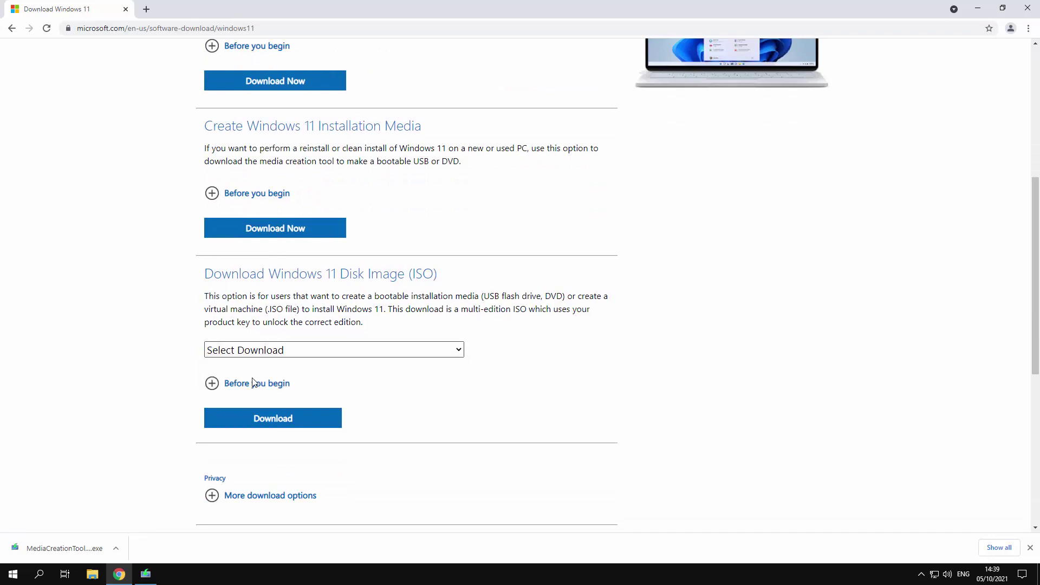
{"action": "scroll", "coordinate": [558, 428], "scroll_direction": "up", "scroll_amount": 1}
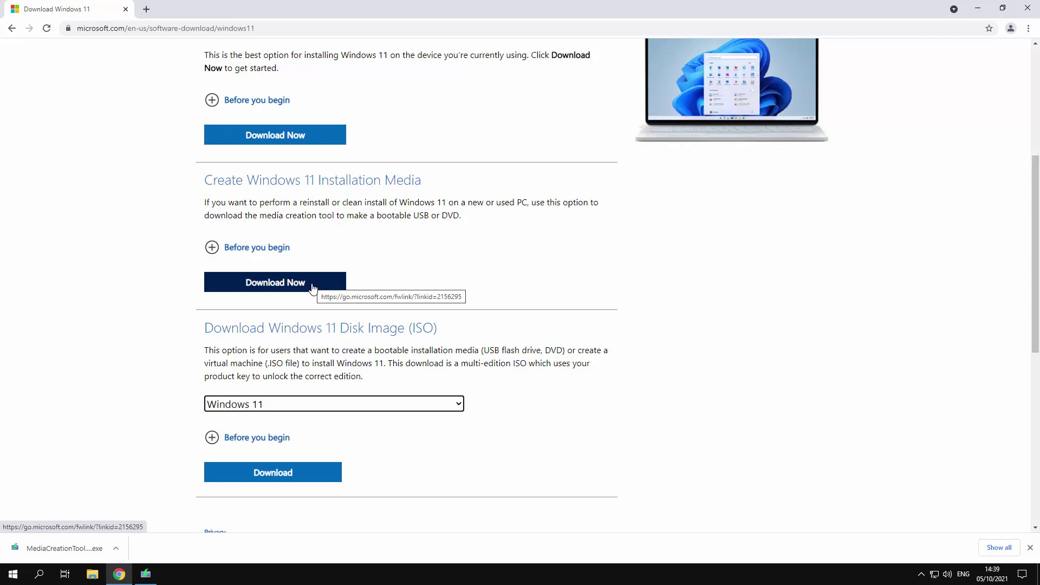
{"action": "left_click", "coordinate": [312, 288]}
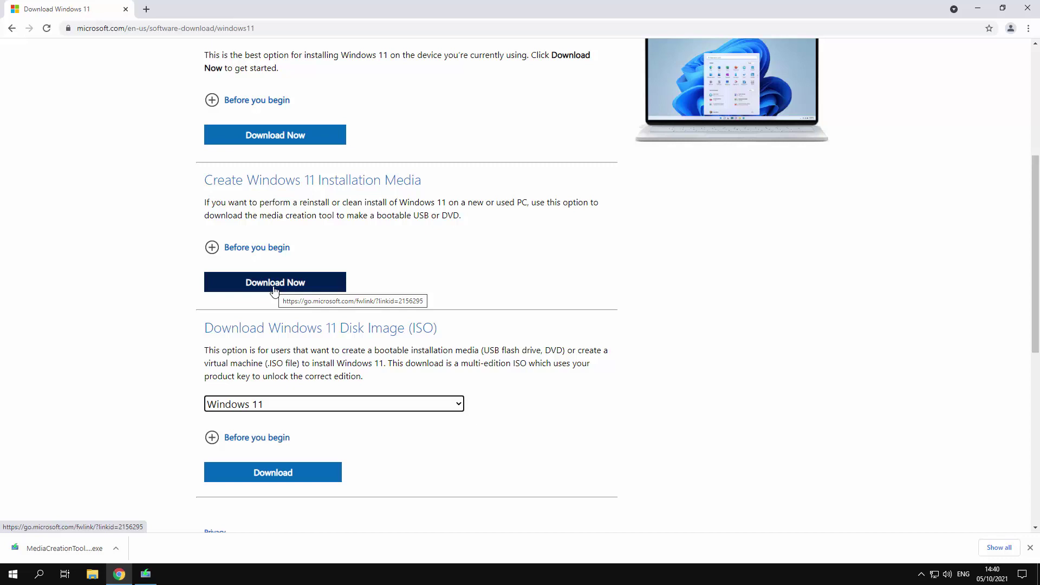
Run MediaCreationToolW11.exe, accept its licence, and set the language to English (United Kingdom)
{"action": "left_click", "coordinate": [59, 549]}
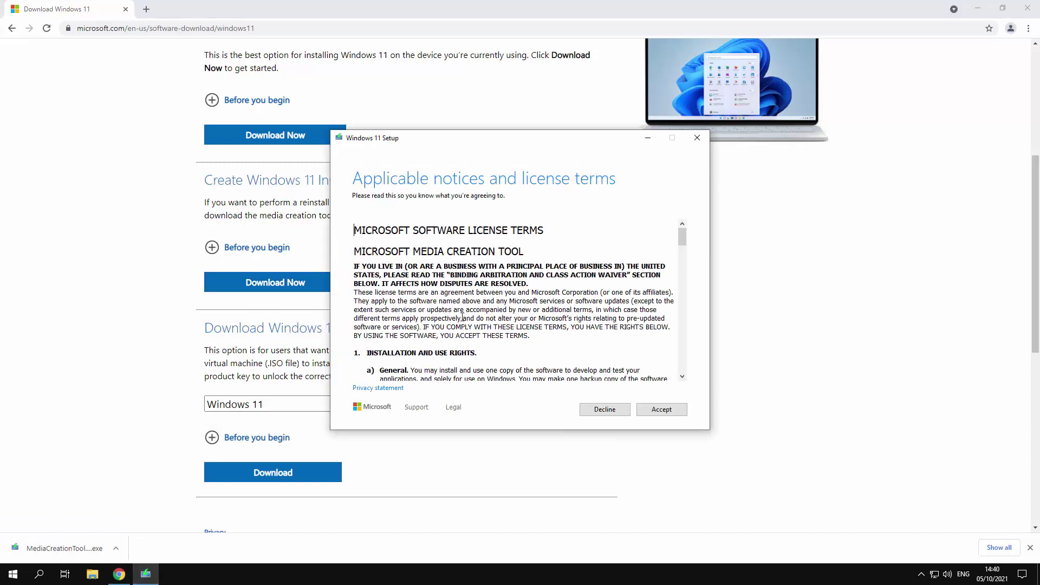
{"action": "left_click", "coordinate": [662, 410]}
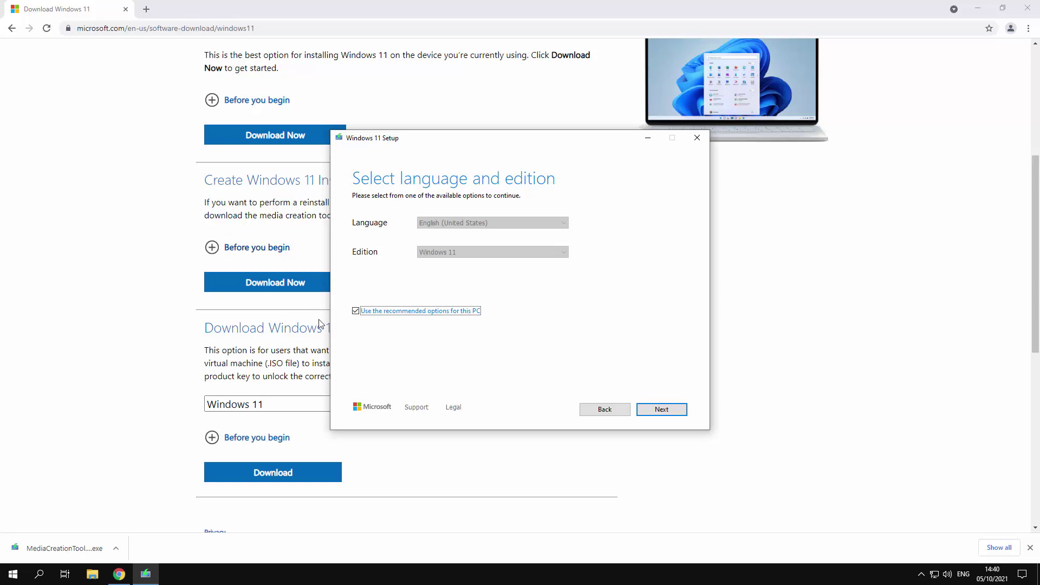
{"action": "left_click", "coordinate": [356, 311]}
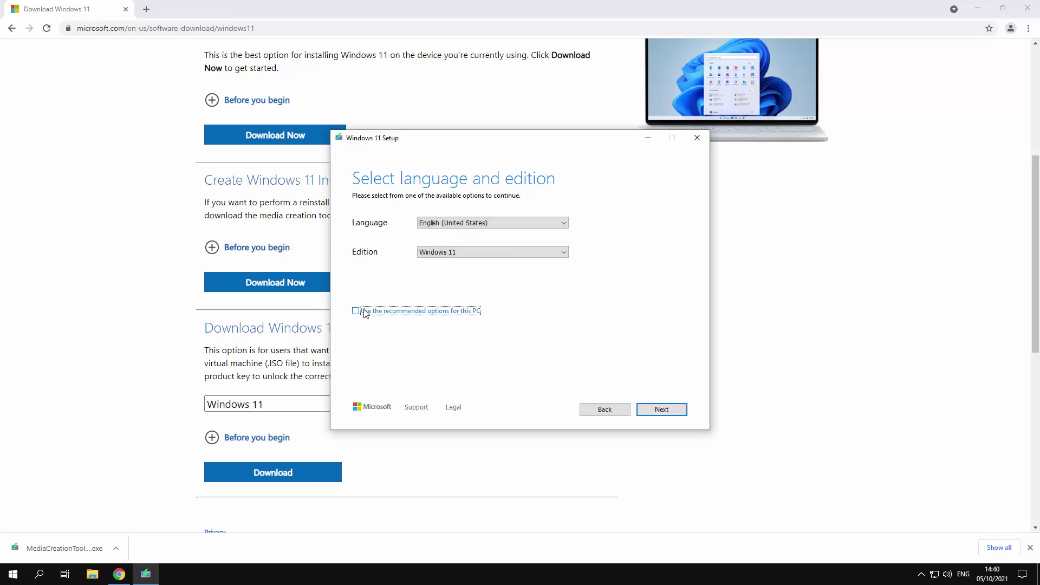
{"action": "left_click", "coordinate": [563, 224]}
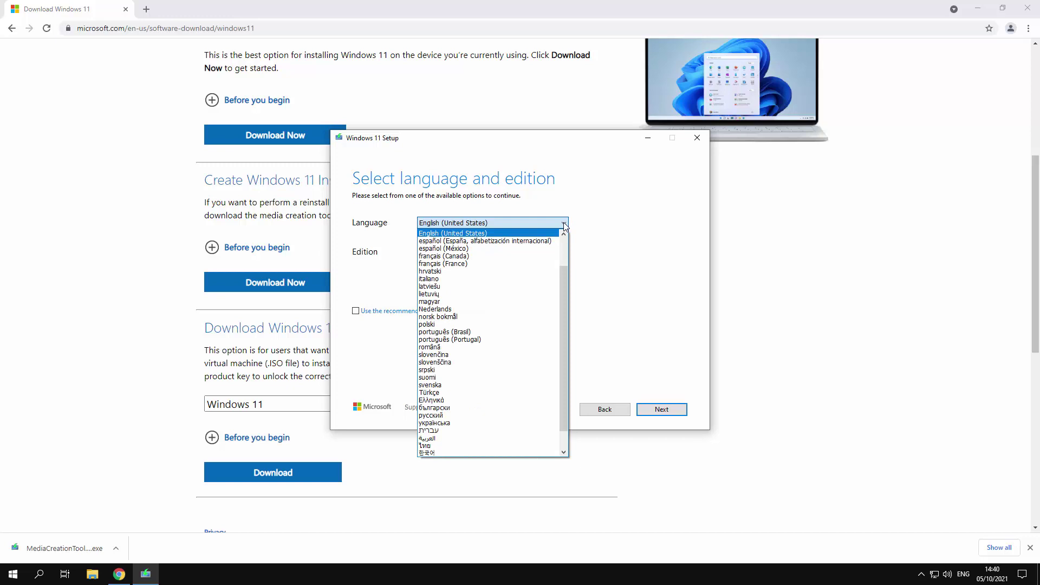
{"action": "scroll", "coordinate": [542, 249], "scroll_direction": "up", "scroll_amount": 1}
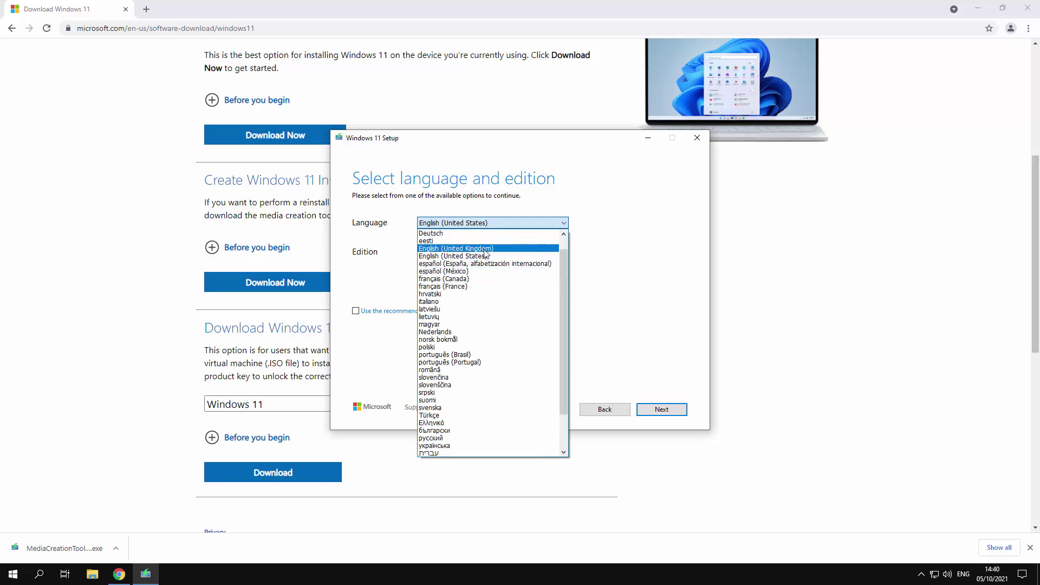
{"action": "left_click", "coordinate": [484, 249]}
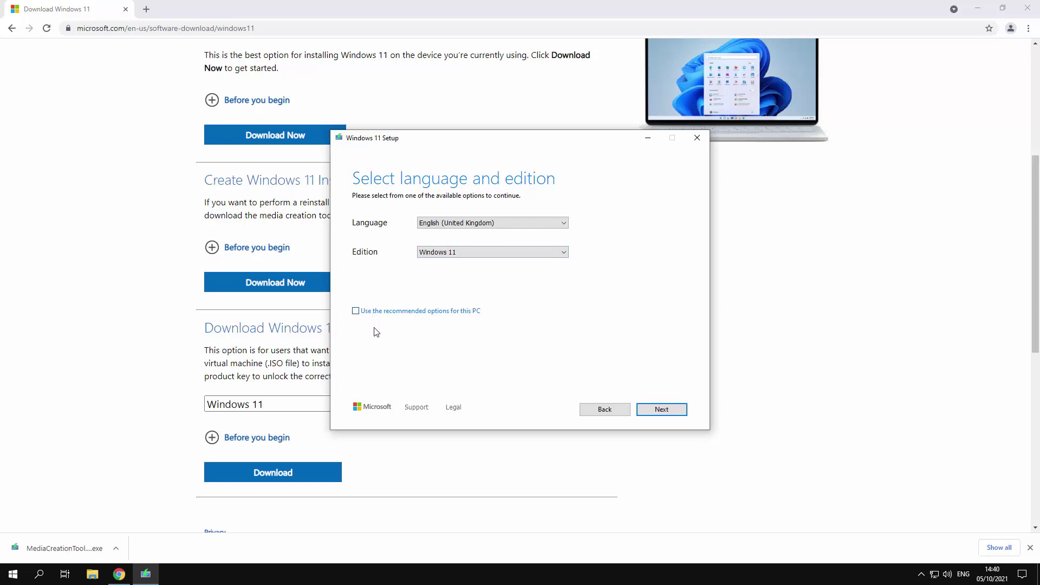
{"action": "left_click", "coordinate": [662, 409]}
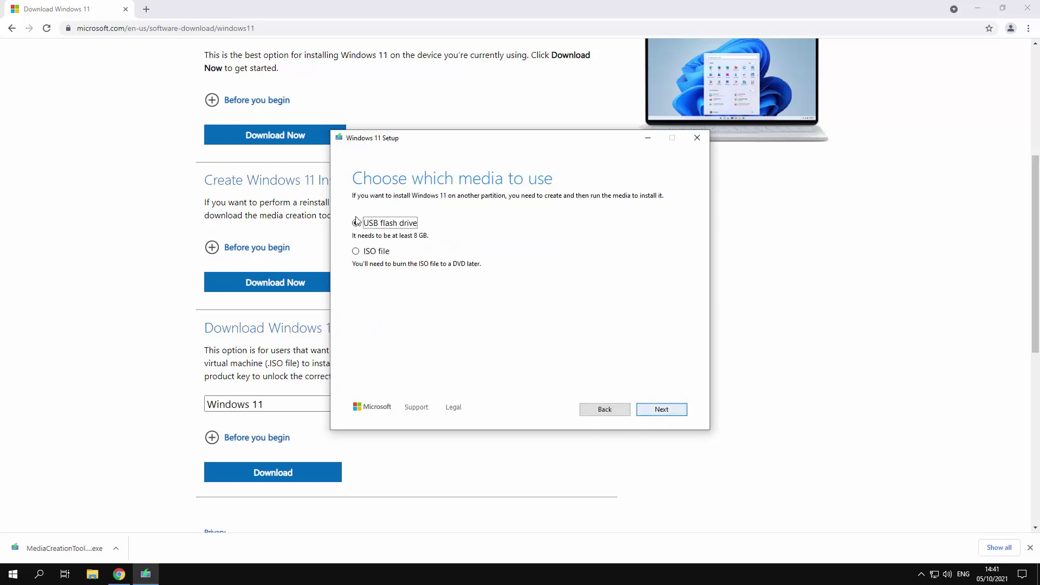
Choose USB flash drive media on drive E: (WIN) and start the Windows 11 download
{"action": "left_click", "coordinate": [662, 406]}
{"action": "left_click", "coordinate": [668, 412]}
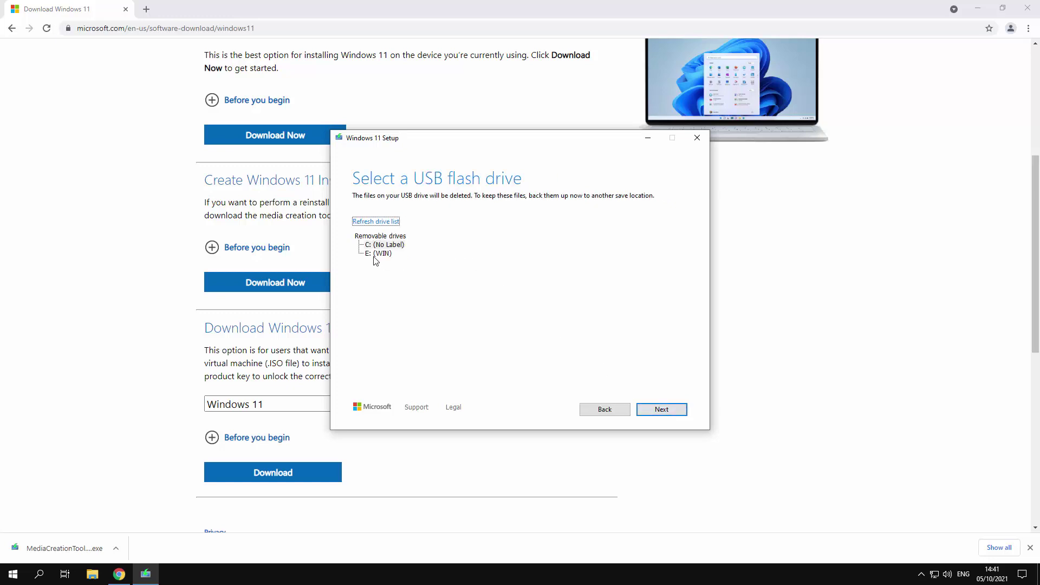
{"action": "left_click", "coordinate": [376, 254]}
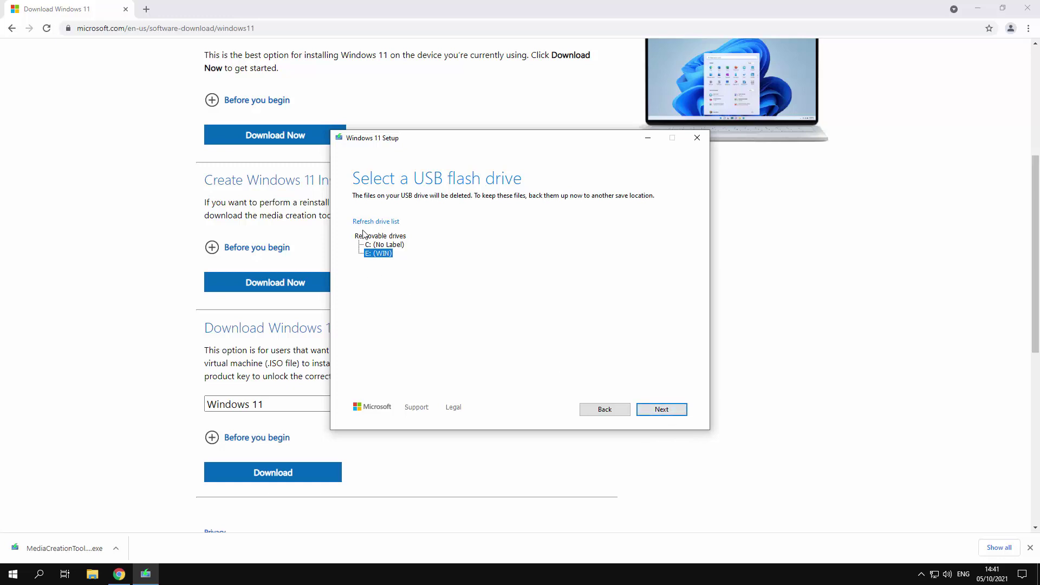
{"action": "left_click", "coordinate": [669, 412]}
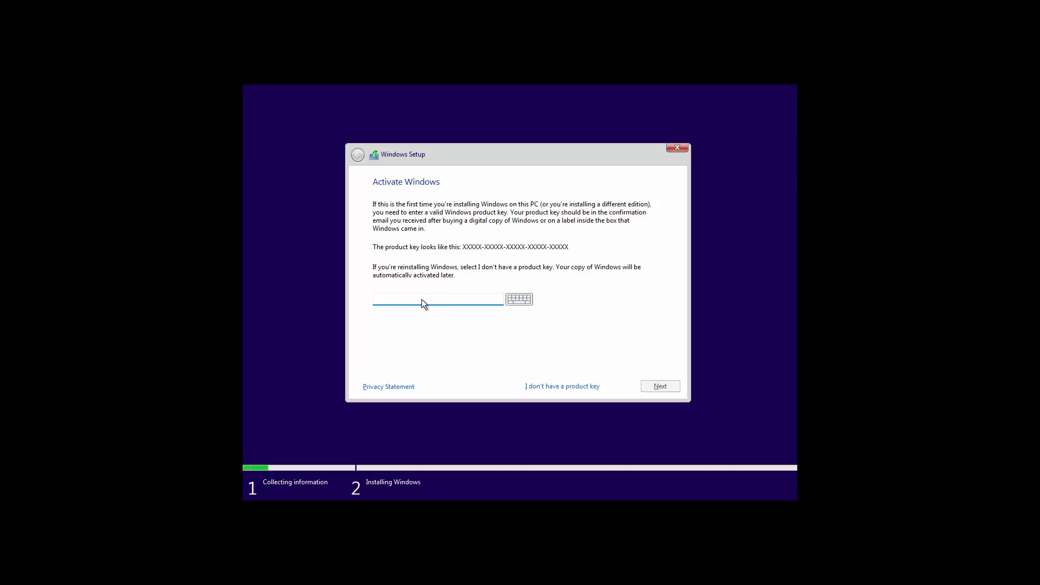
Skip the product key, pick Windows 11 Pro, accept the licence, and choose a custom install
{"action": "left_click", "coordinate": [572, 386]}
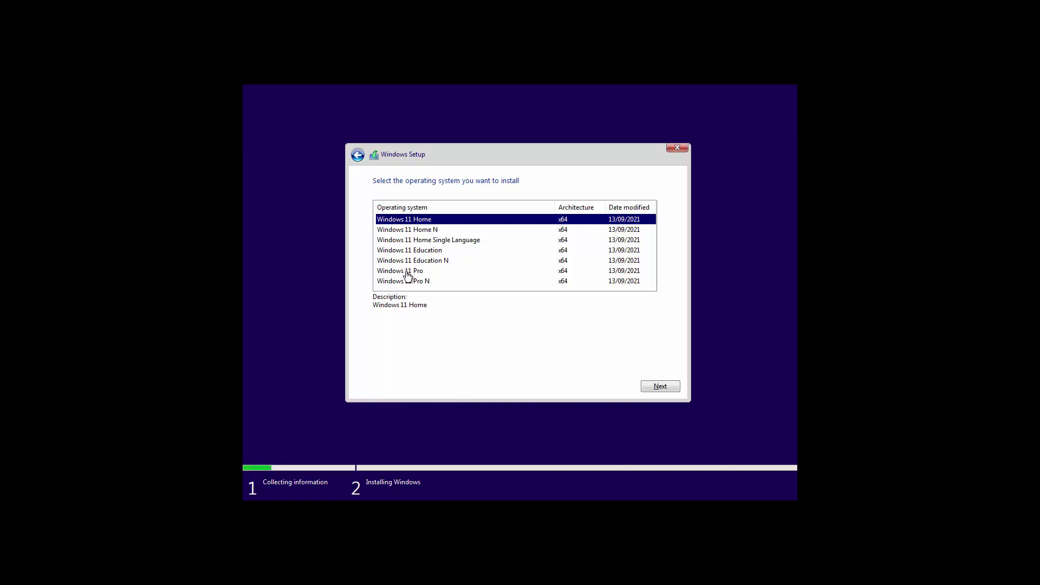
{"action": "left_click", "coordinate": [408, 274]}
{"action": "left_click", "coordinate": [660, 386]}
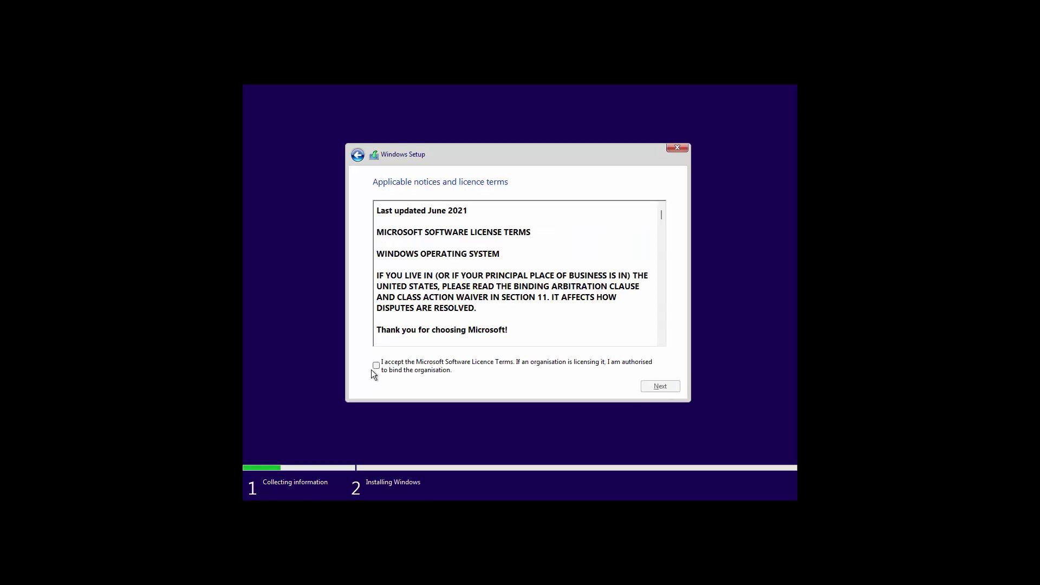
{"action": "left_click", "coordinate": [374, 367]}
{"action": "left_click", "coordinate": [661, 387]}
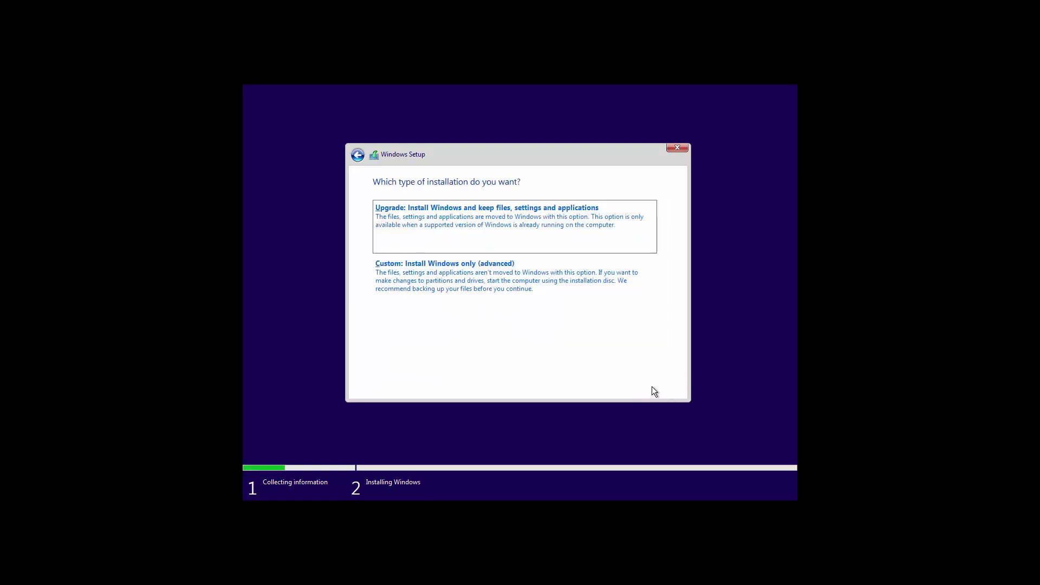
{"action": "left_click", "coordinate": [473, 283]}
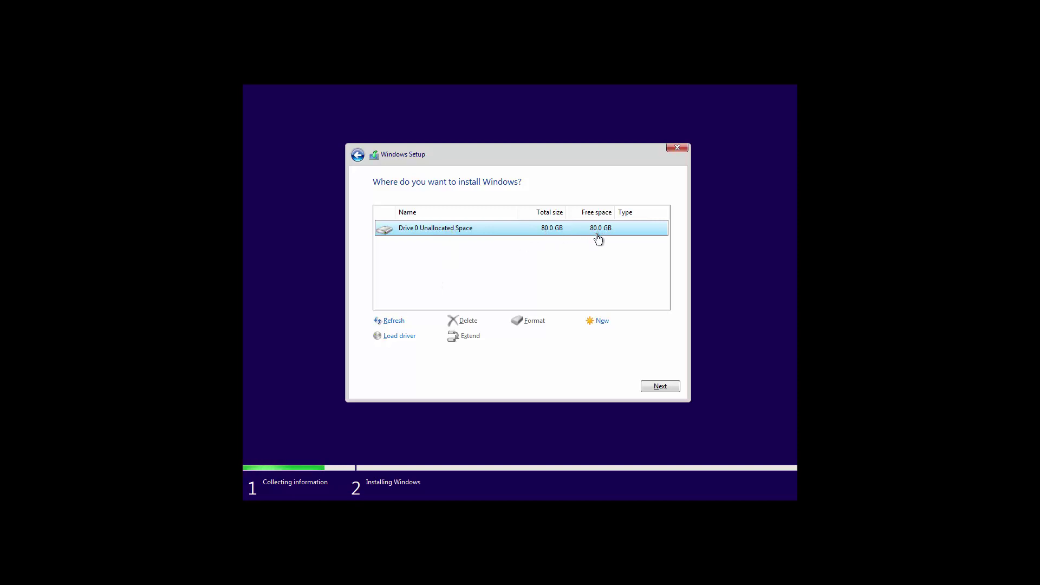
Install Windows onto Drive 0's 80.0 GB unallocated space
{"action": "left_click", "coordinate": [658, 388]}
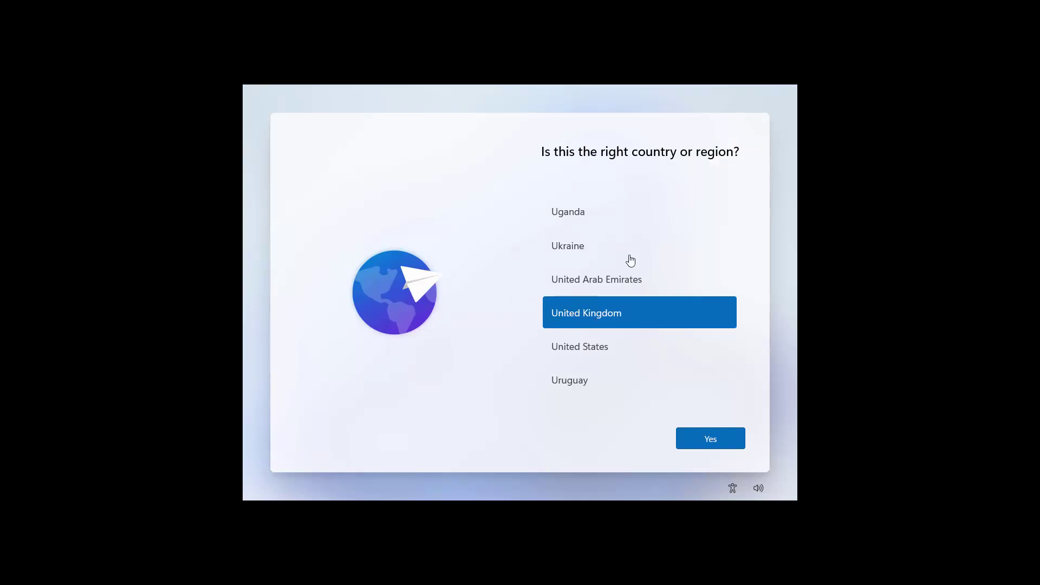
Confirm United Kingdom as region and keyboard layout, skipping any second layout
{"action": "left_click", "coordinate": [704, 435]}
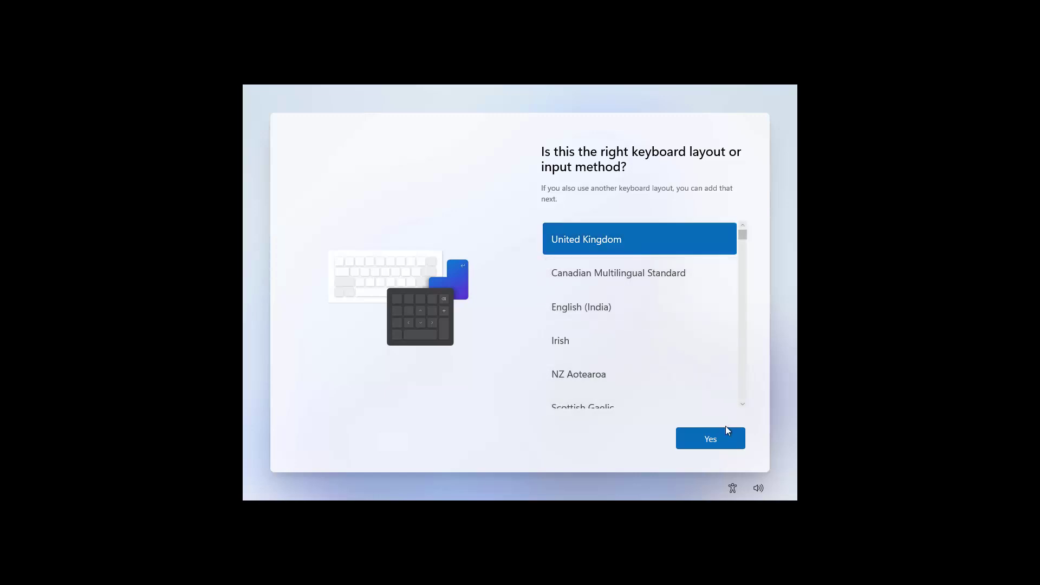
{"action": "left_click", "coordinate": [717, 440]}
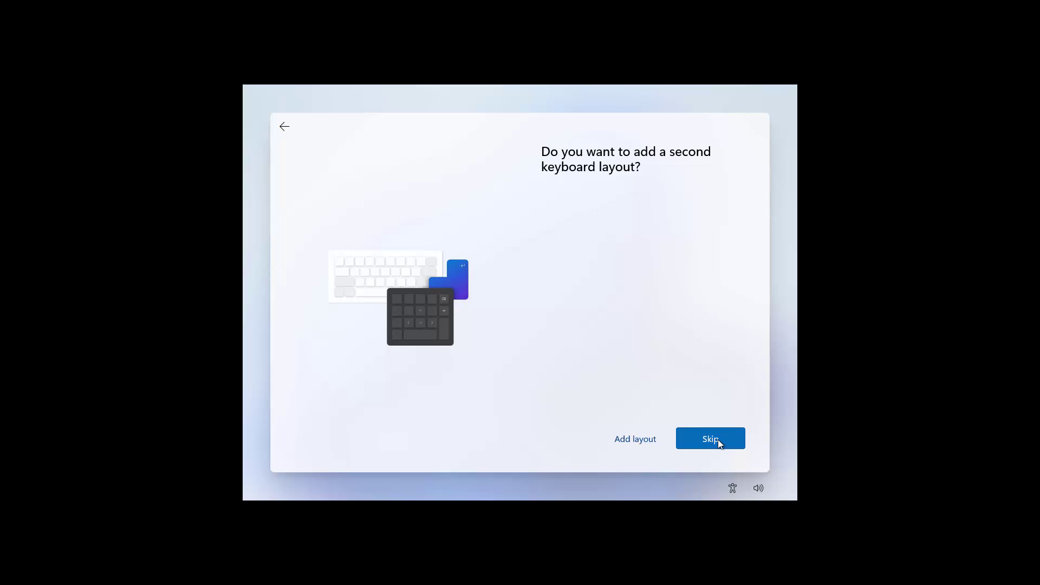
{"action": "left_click", "coordinate": [717, 440]}
{"action": "left_click", "coordinate": [719, 435]}
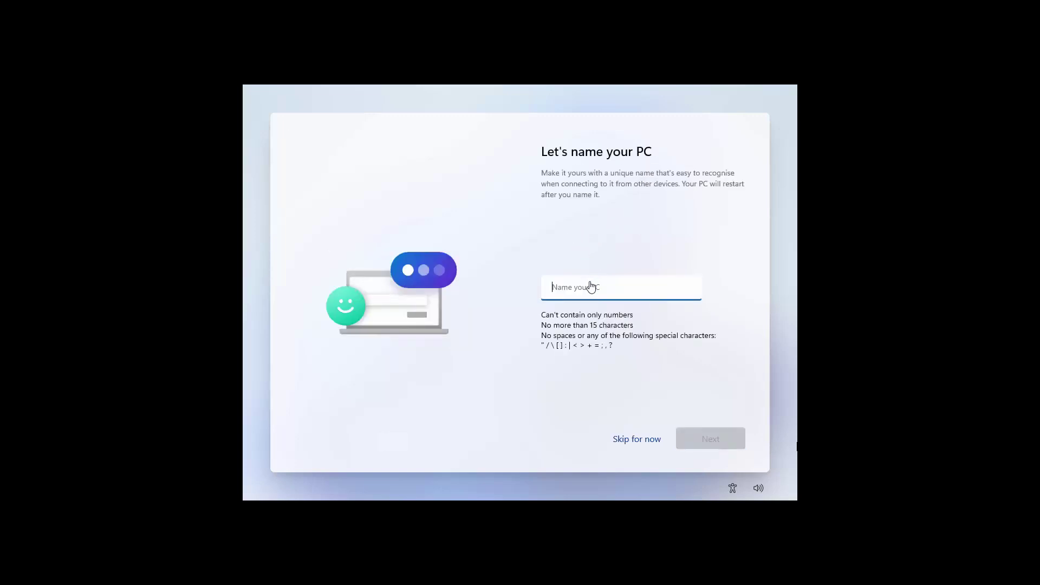
Name the PC 'Bing-PC' and set the device up for personal use
{"action": "left_click", "coordinate": [569, 286]}
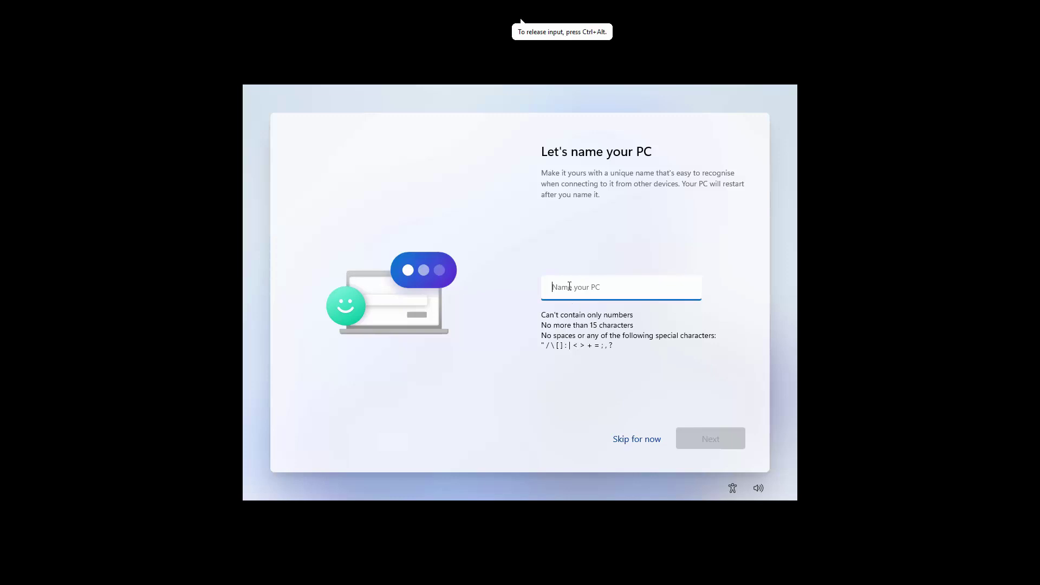
{"action": "type", "text": "Bing-PC"}
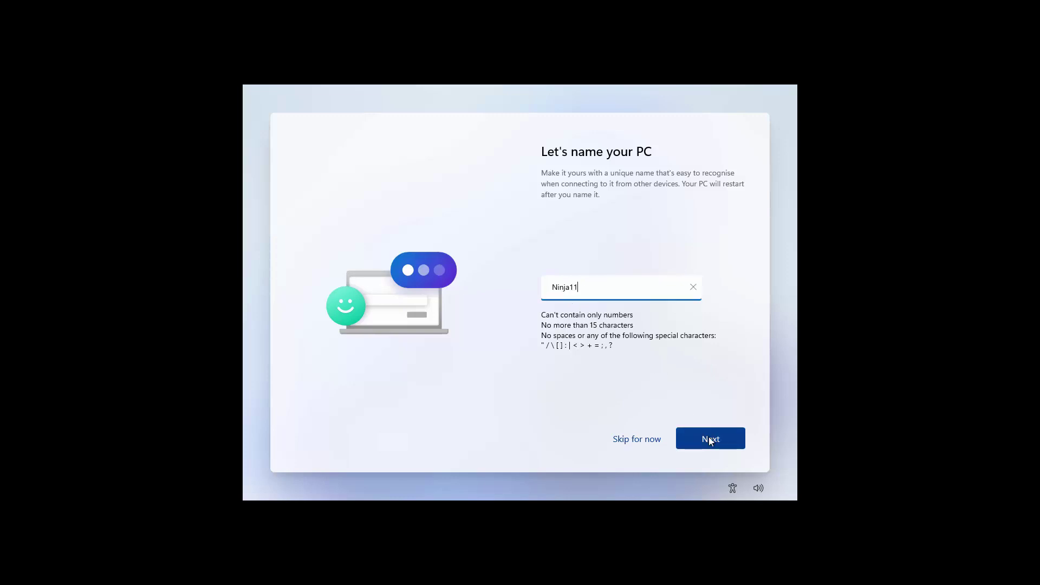
{"action": "left_click", "coordinate": [709, 437]}
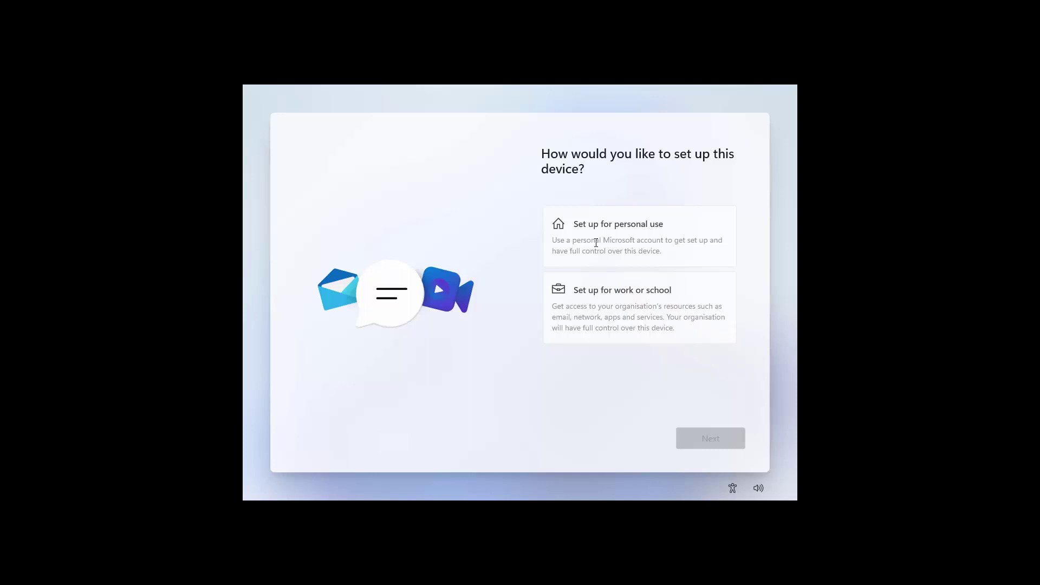
{"action": "left_click", "coordinate": [574, 230]}
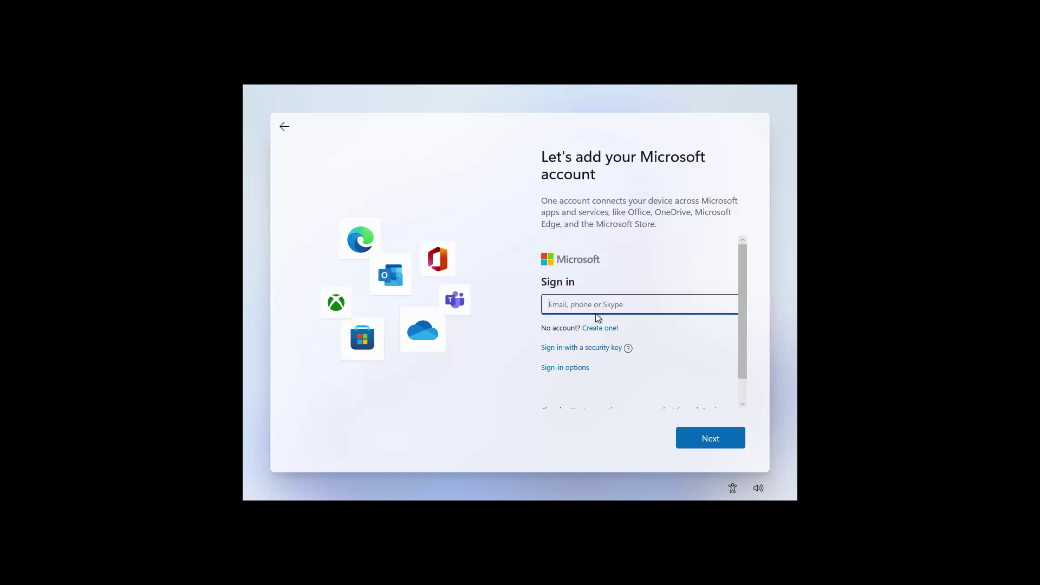
Create an offline local account with an account name, a password and security question answers
{"action": "left_click", "coordinate": [566, 368]}
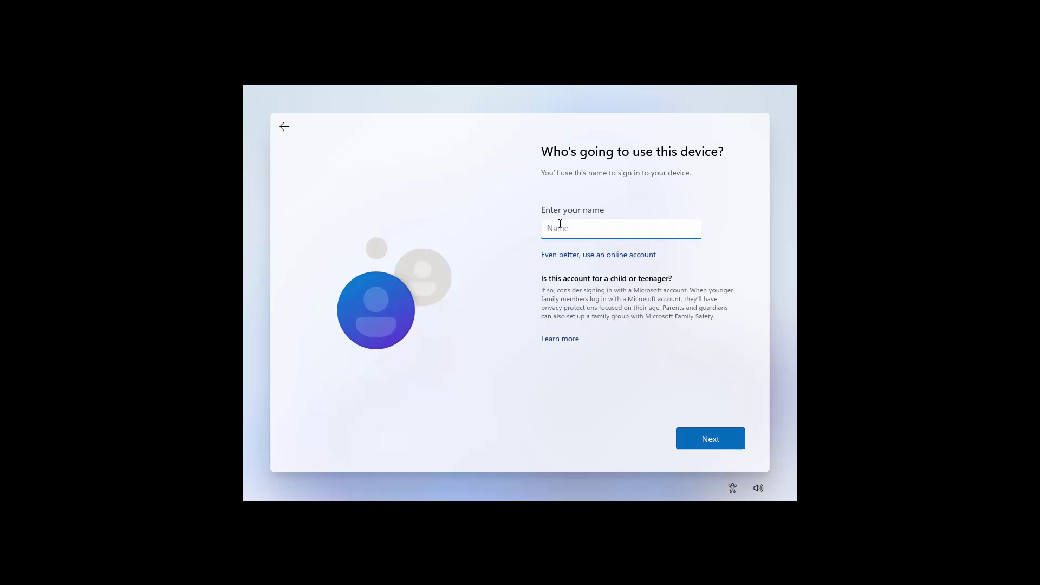
{"action": "type", "text": "Windows Ninja"}
{"action": "left_click", "coordinate": [706, 441]}
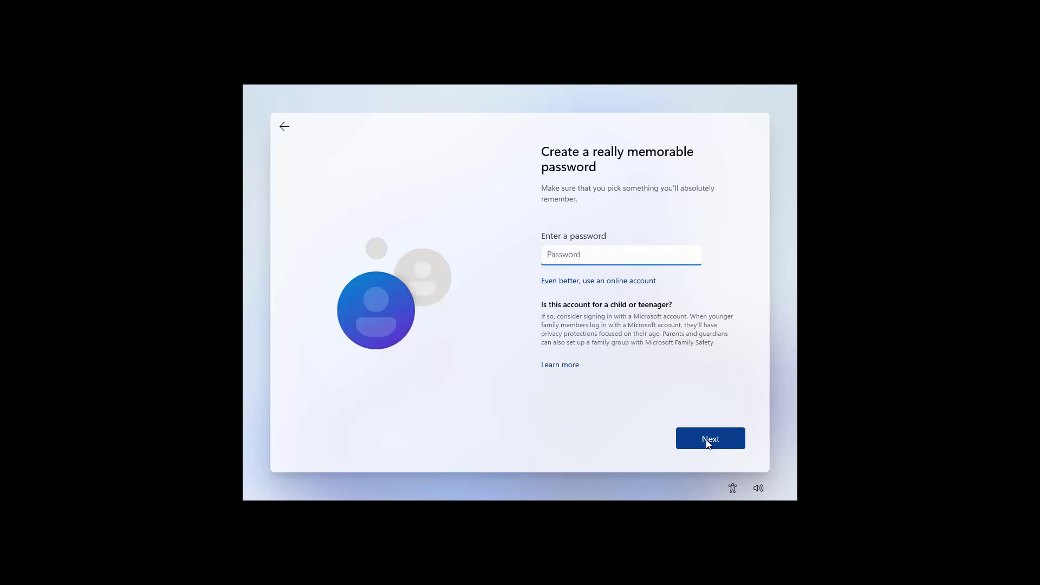
{"action": "type", "text": "••••••••"}
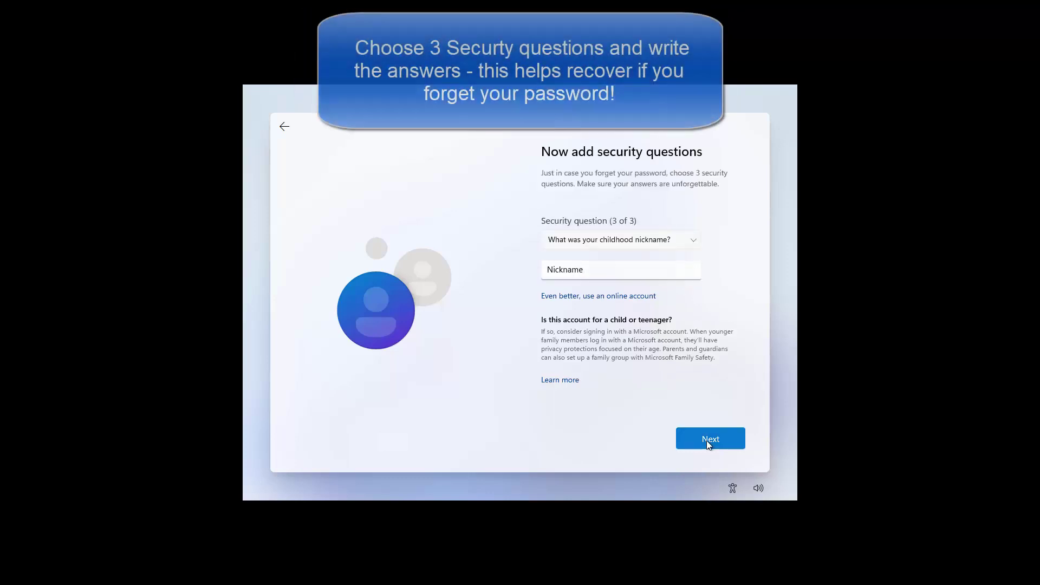
{"action": "left_click", "coordinate": [706, 440]}
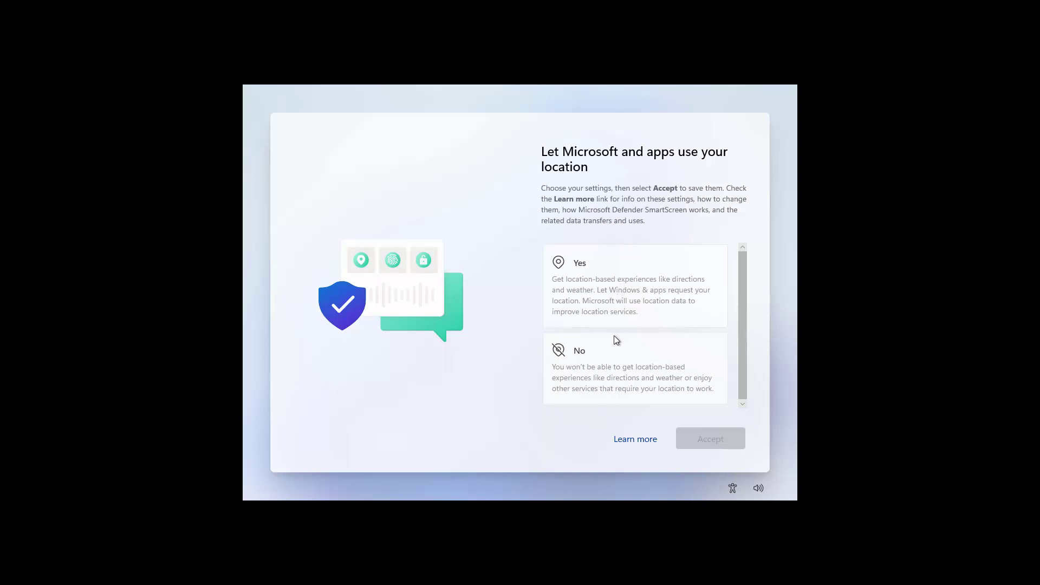
Turn off location access and Find my device in the privacy settings
{"action": "left_click", "coordinate": [580, 356]}
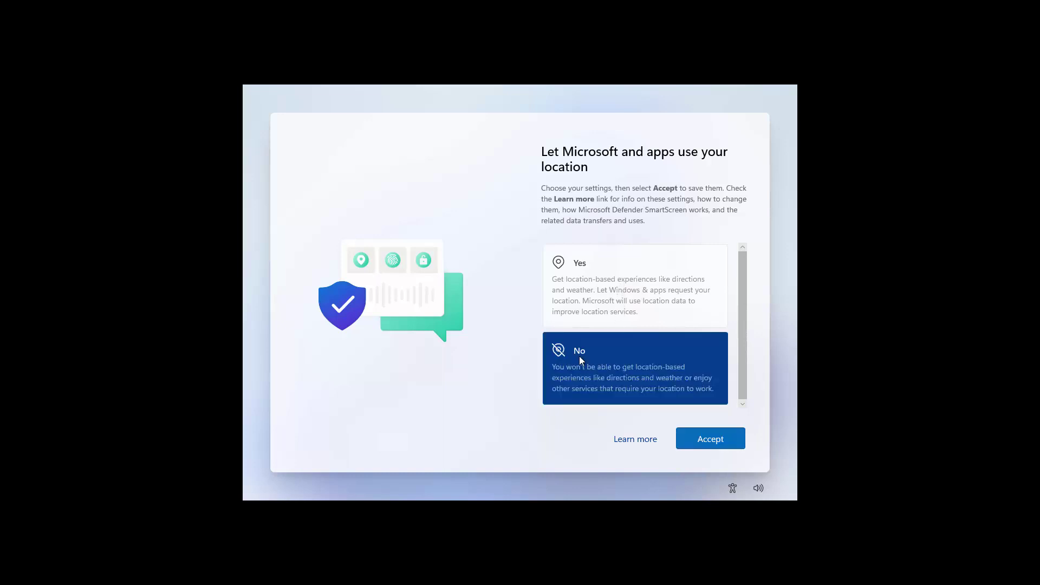
{"action": "left_click", "coordinate": [709, 437]}
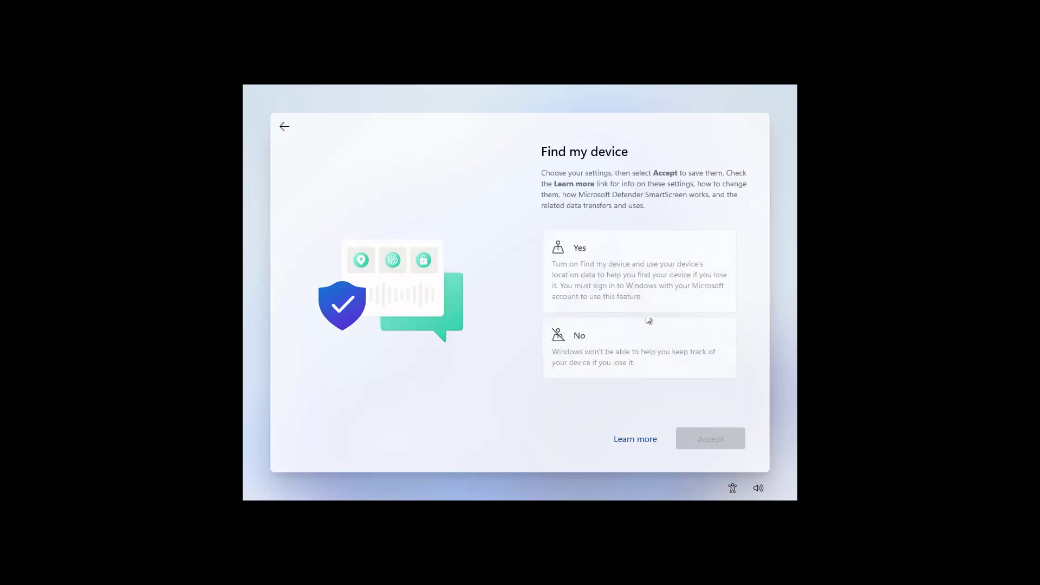
{"action": "left_click", "coordinate": [599, 346]}
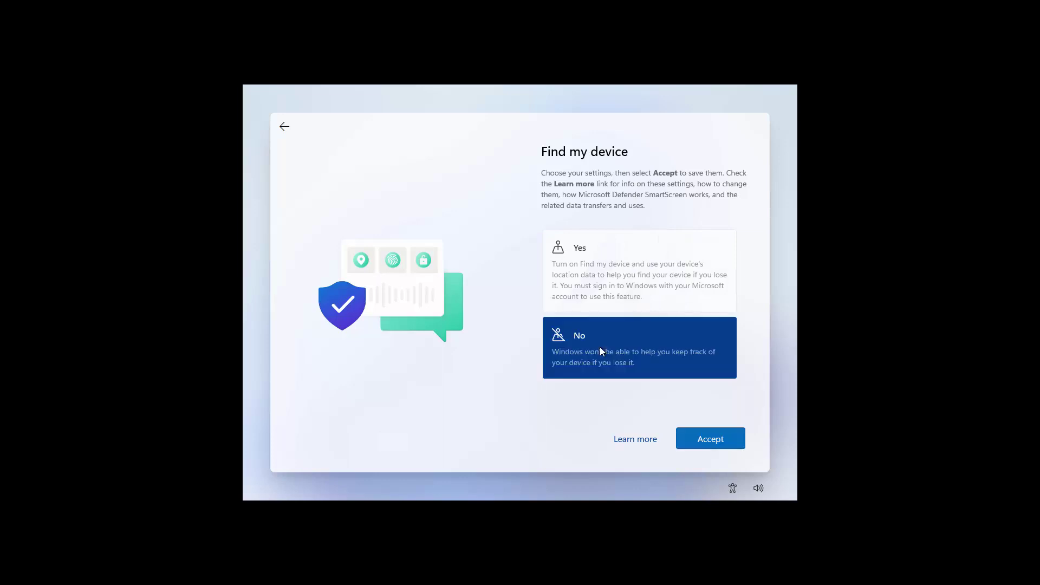
{"action": "left_click", "coordinate": [710, 438]}
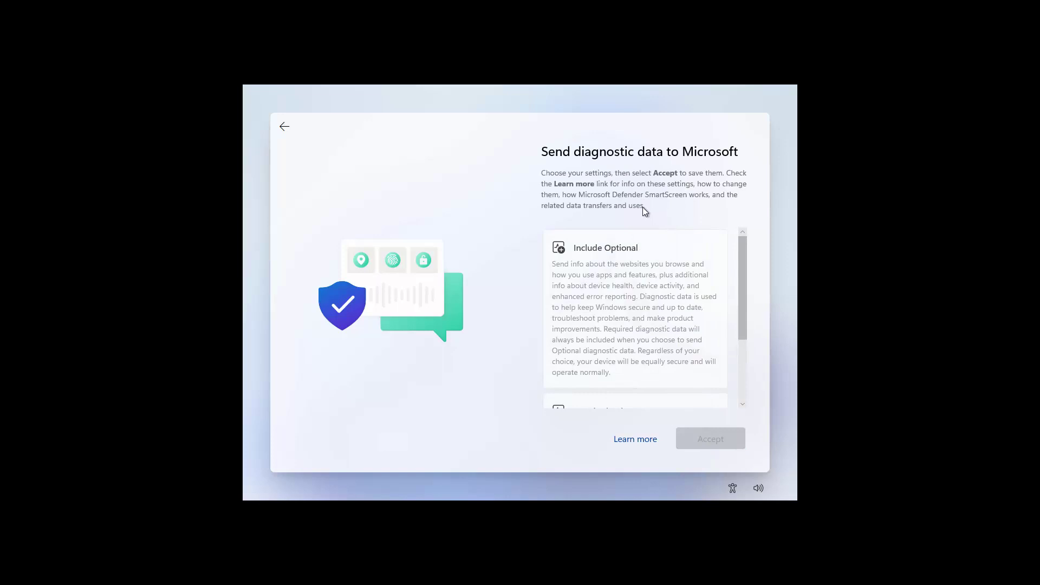
Send only required diagnostic data and decline sharing inking and typing data
{"action": "left_click_drag", "start_coordinate": [742, 261], "coordinate": [735, 323]}
{"action": "left_click", "coordinate": [636, 351]}
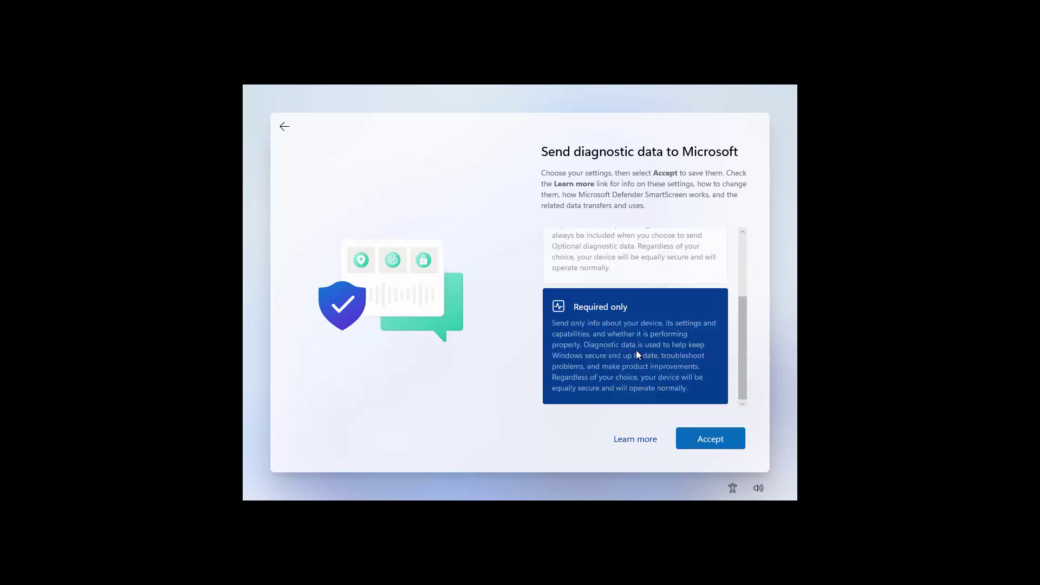
{"action": "left_click", "coordinate": [704, 443]}
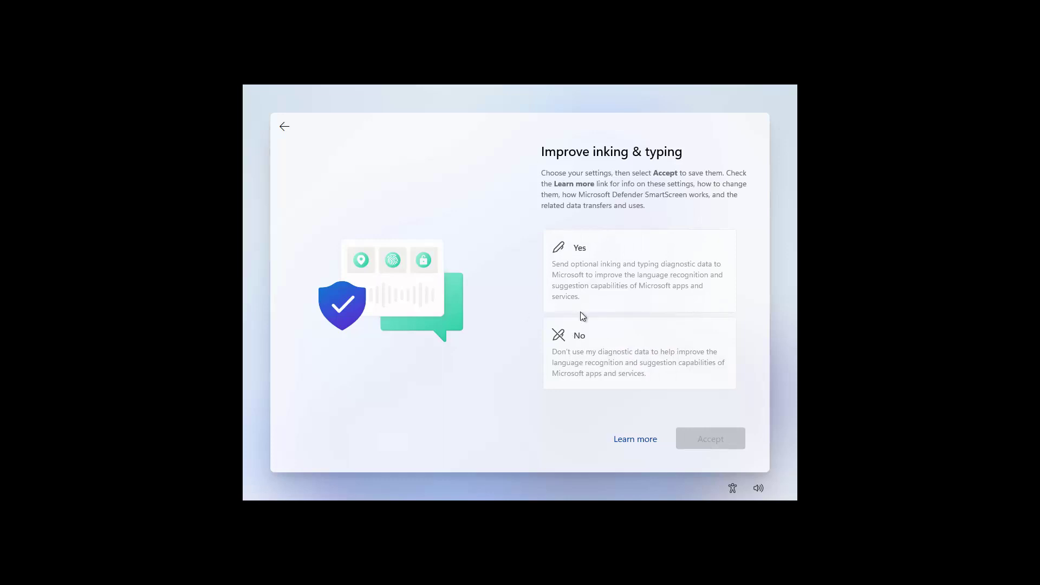
{"action": "left_click", "coordinate": [577, 349]}
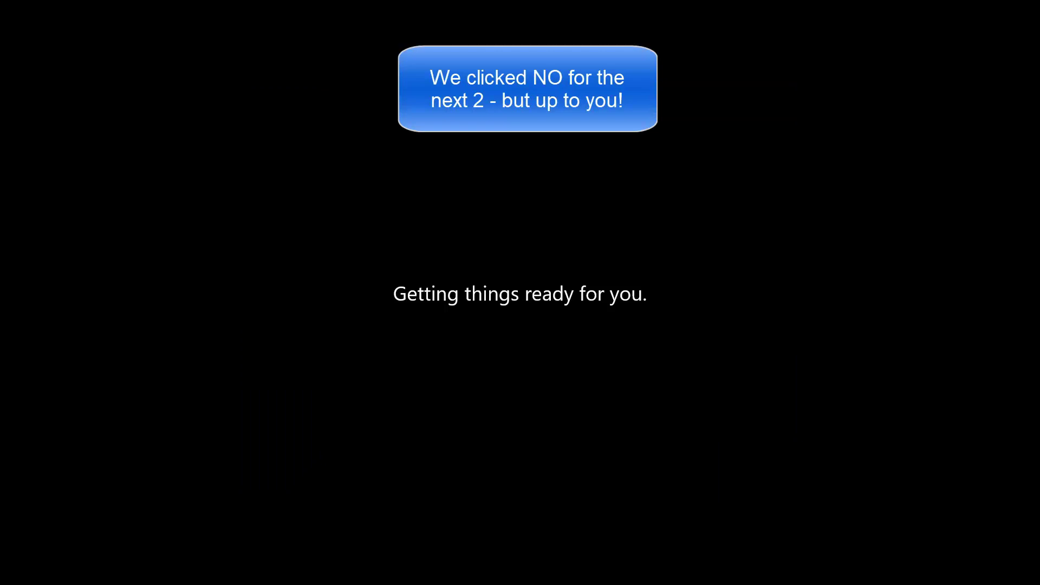